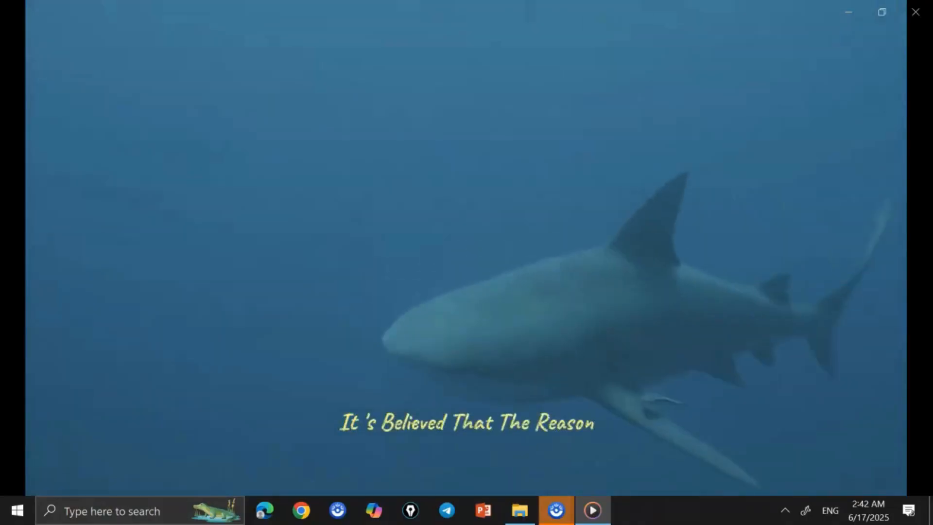
pyautogui.moveTo(467, 464)
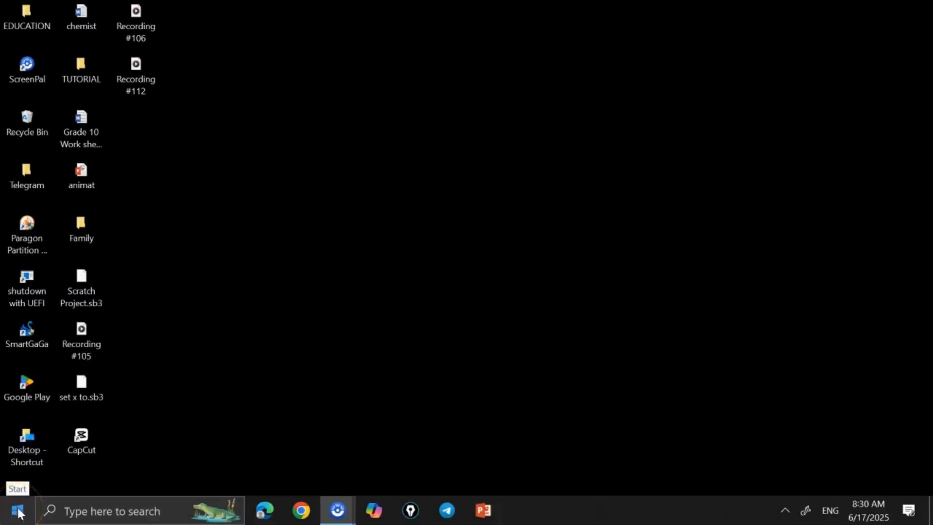
# Step: Switch to CapCut and start a new project in its AI video maker
pyautogui.click(18, 511)
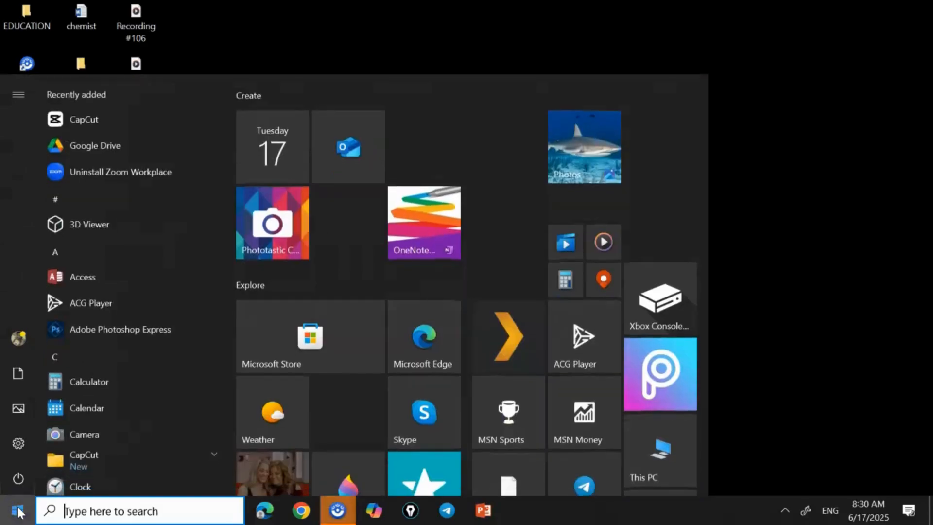
pyautogui.click(63, 123)
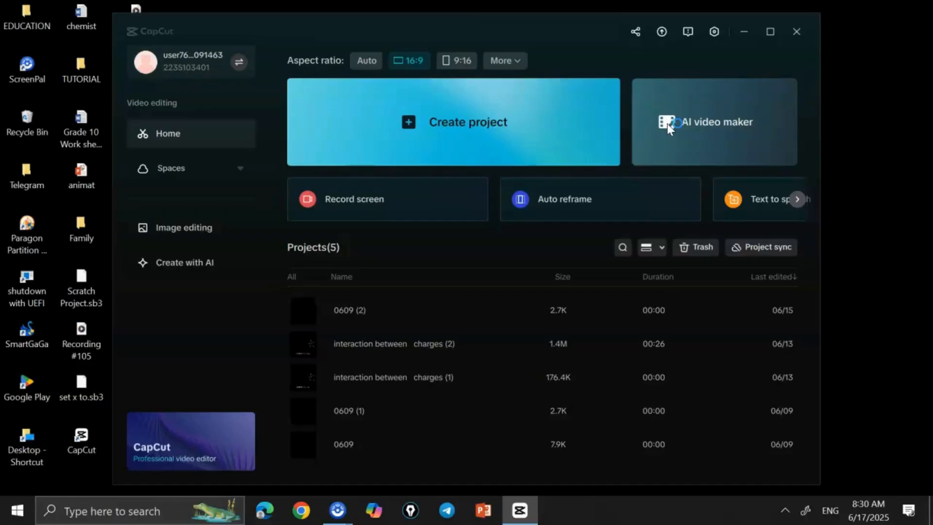
pyautogui.click(667, 134)
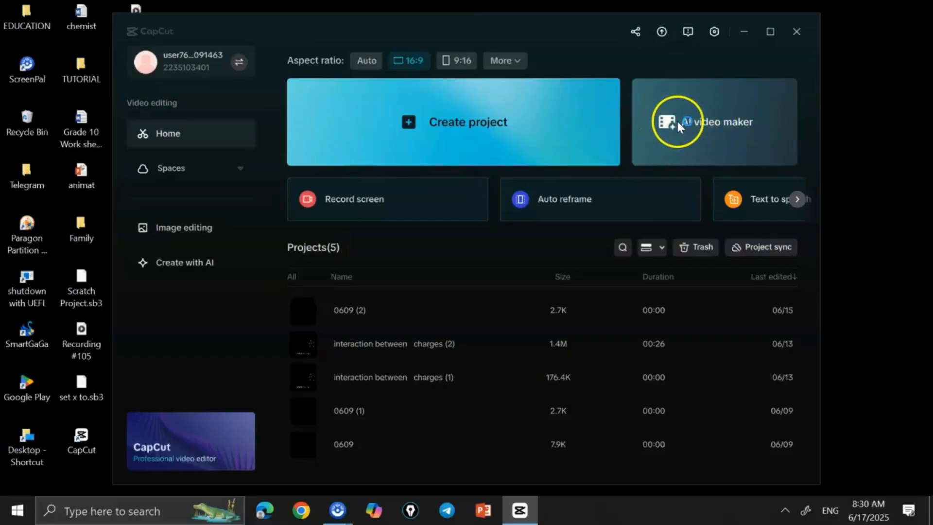
pyautogui.click(467, 155)
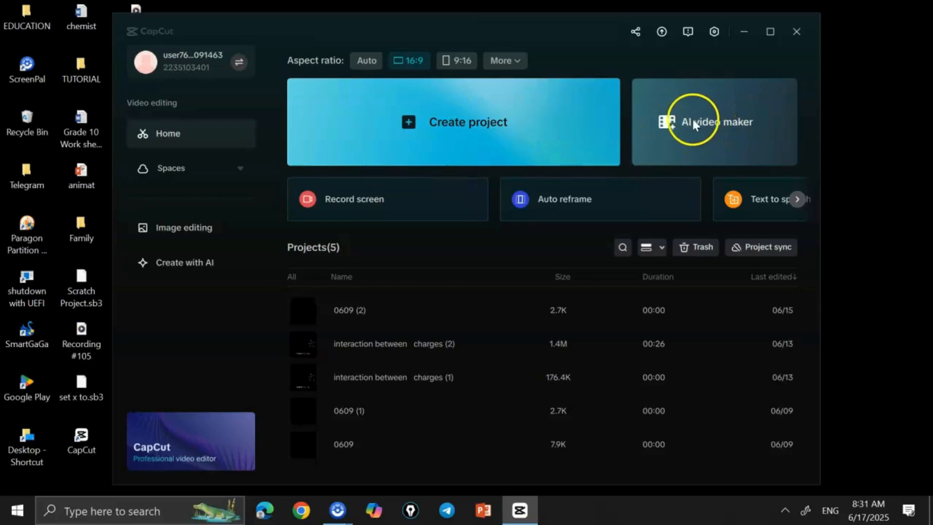
pyautogui.click(679, 121)
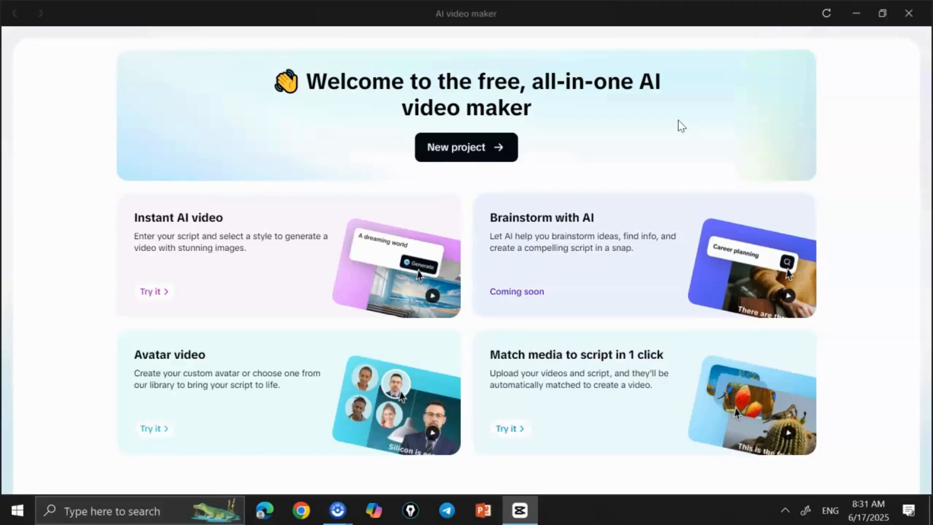
pyautogui.click(472, 147)
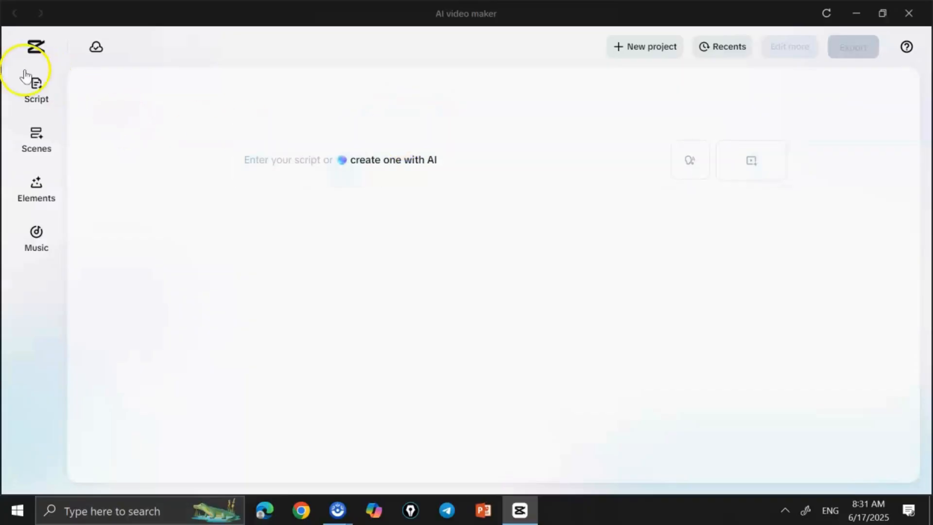
# Step: Start creating an AI script for the project and set its topic to "shark facts"
pyautogui.click(36, 88)
pyautogui.click(36, 88)
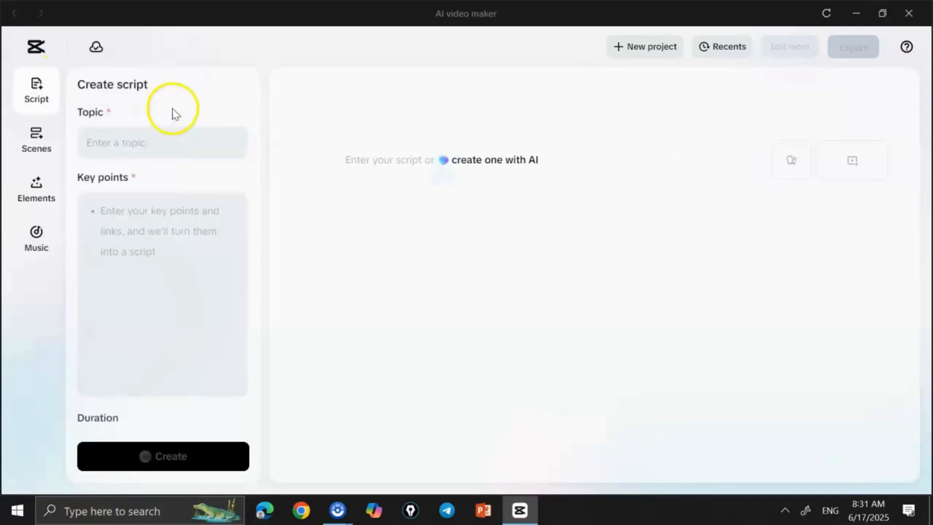
pyautogui.click(92, 141)
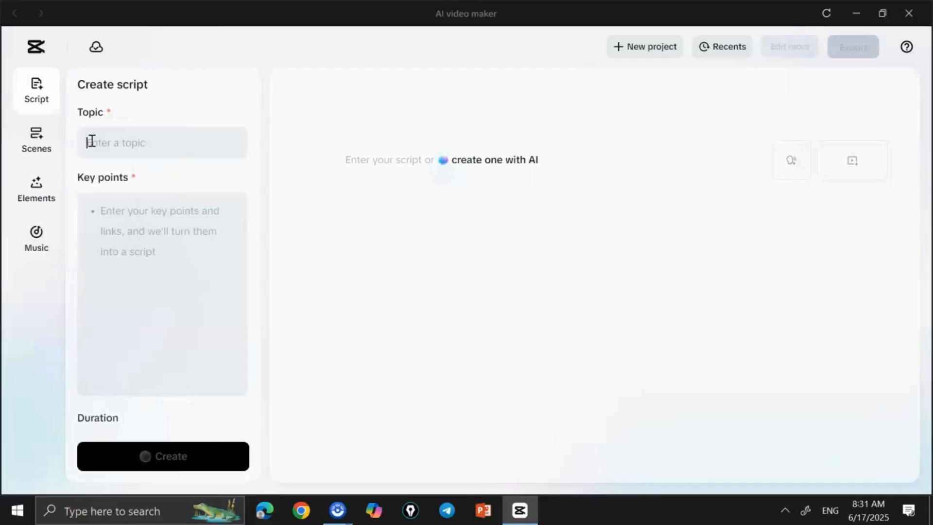
pyautogui.write('s')
pyautogui.write('bar')
pyautogui.write('k')
pyautogui.write(' fac')
pyautogui.write('ts')
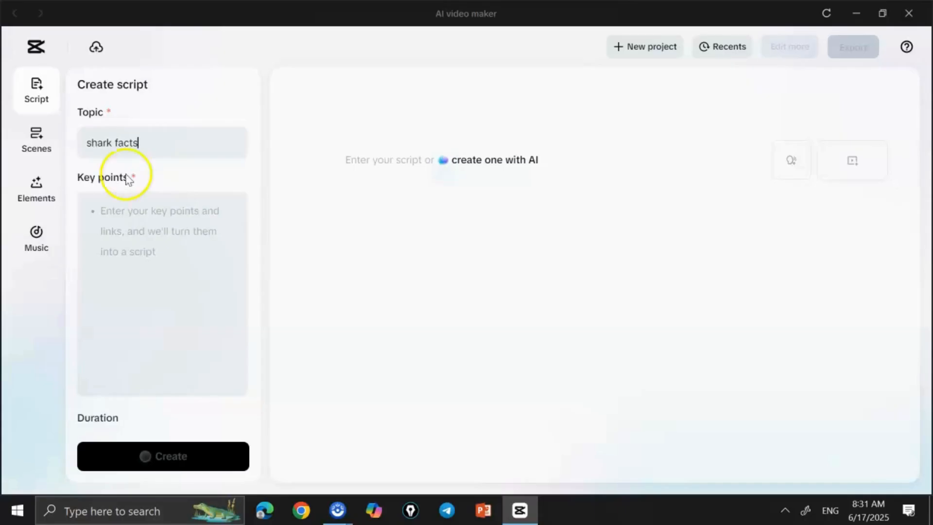
# Step: Use a script generated from key points "create an engaging video based on 5 interesting shark facts carpet sharks,great white sharks,angel shark, dogfish shark, saw shark"
pyautogui.click(101, 211)
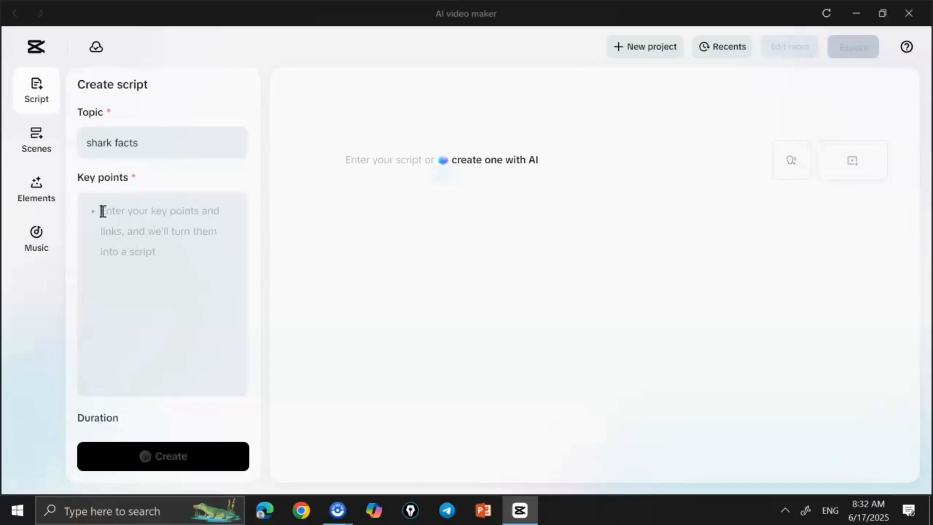
pyautogui.write('Create an engaging video based on 5 interesting shark facts carpet sharks,great white sharks,angel shark, dogfish shark, saw shark')
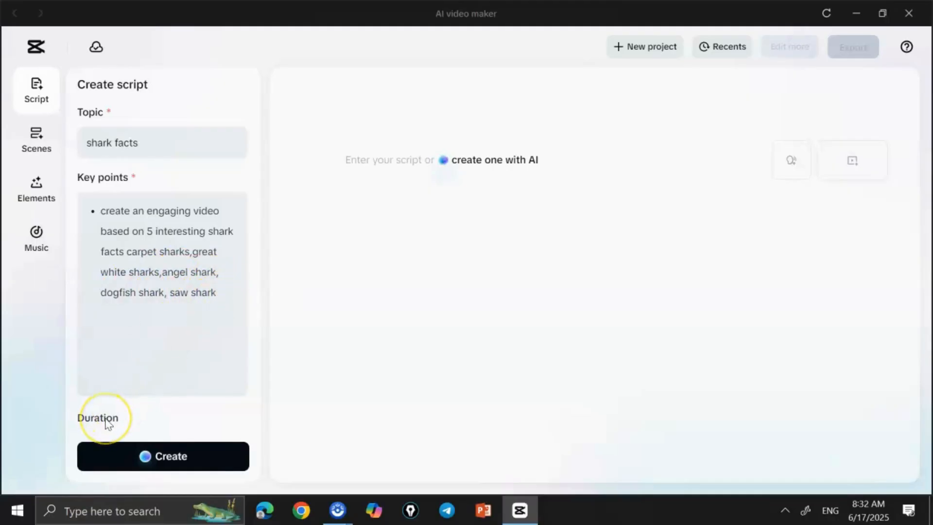
pyautogui.click(145, 459)
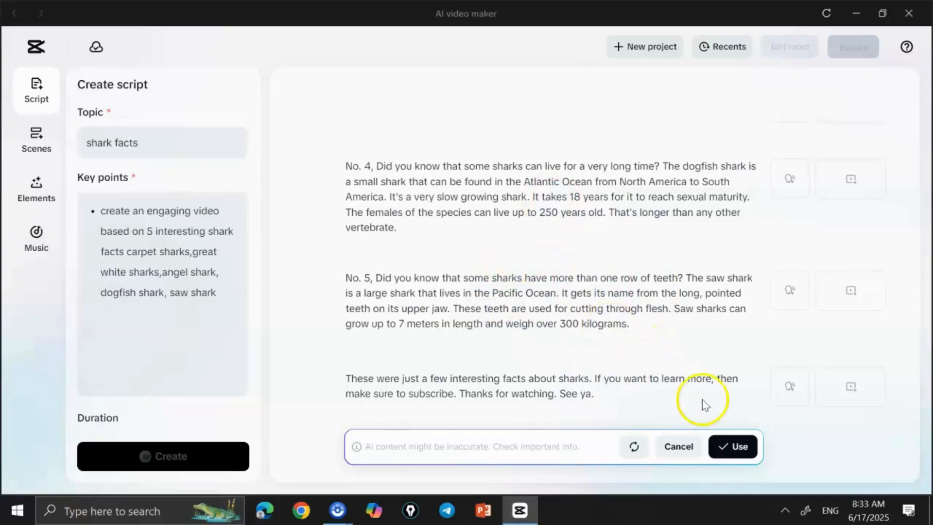
pyautogui.click(739, 450)
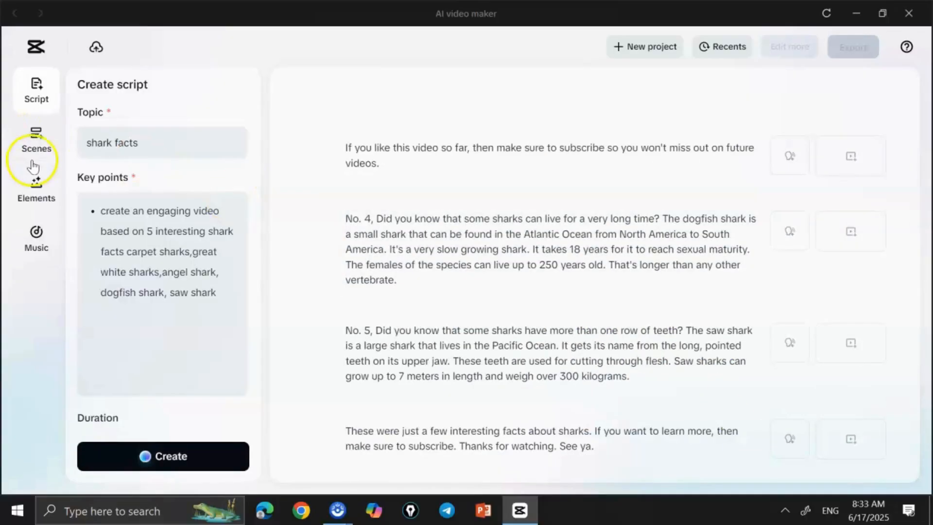
# Step: Match stock media to the script's scenes, continuing even though some scenes lack voiceovers
pyautogui.click(36, 142)
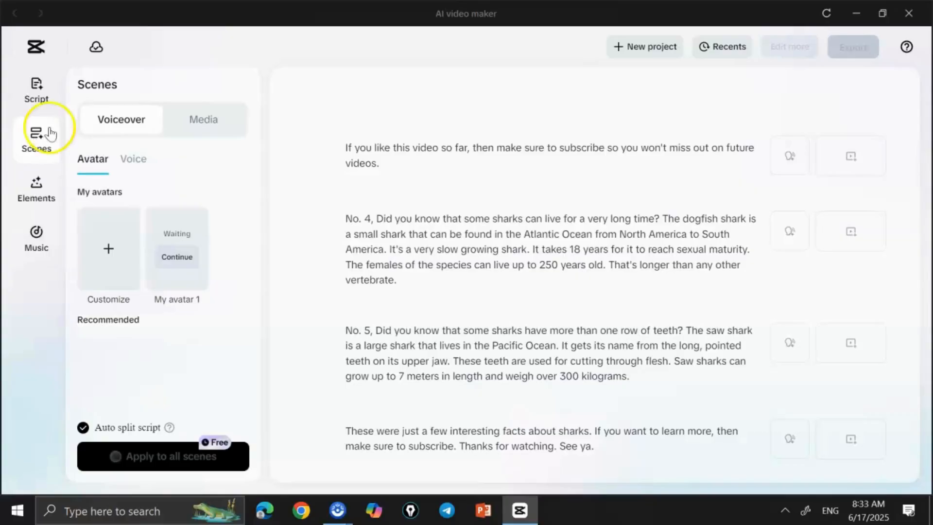
pyautogui.click(210, 121)
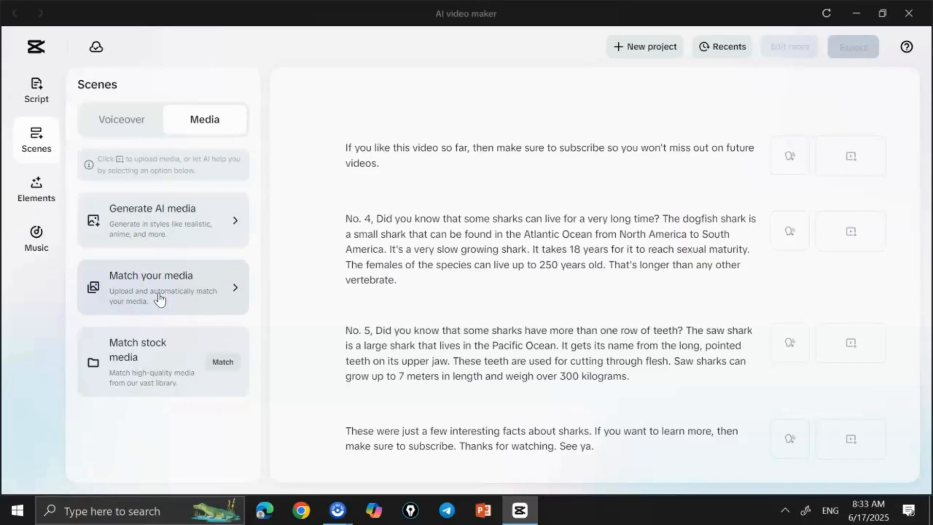
pyautogui.click(221, 362)
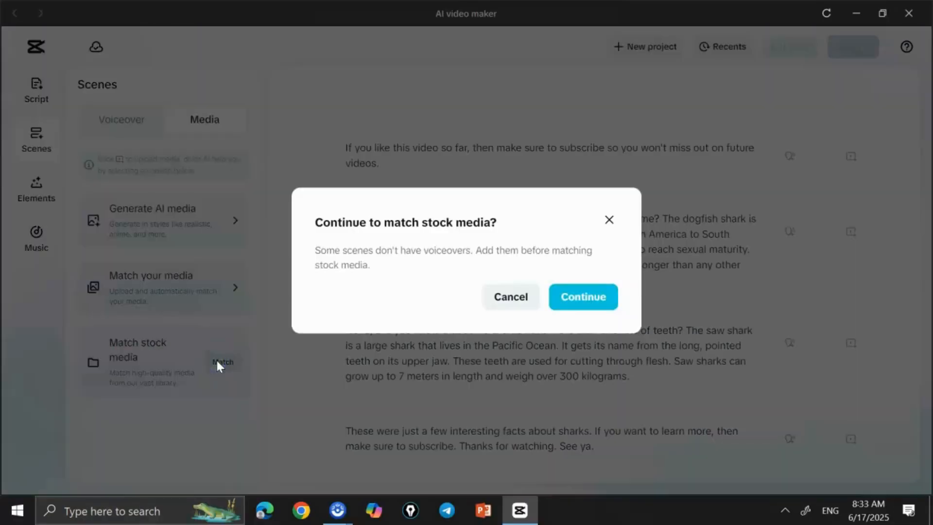
pyautogui.click(589, 297)
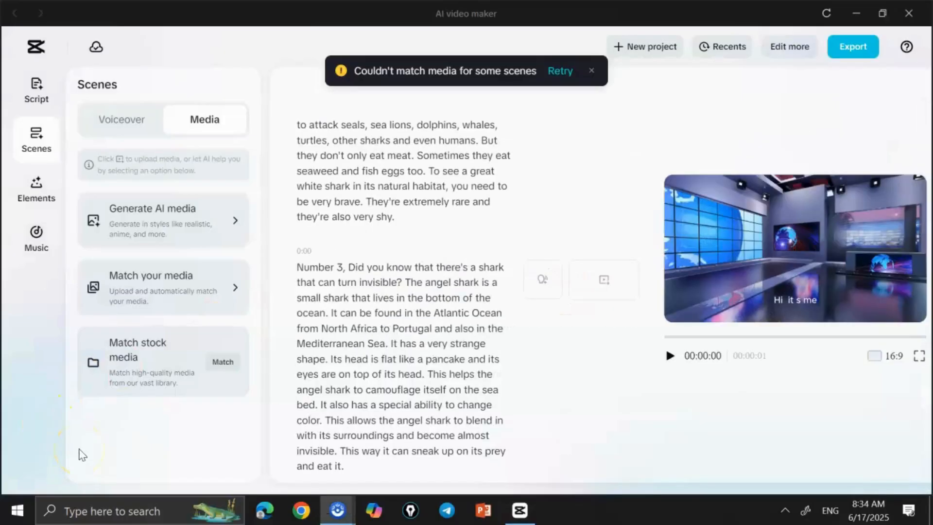
# Step: Preview the Wacky and Adorable Girl voices, and apply the Wacky voiceover to all scenes
pyautogui.click(114, 121)
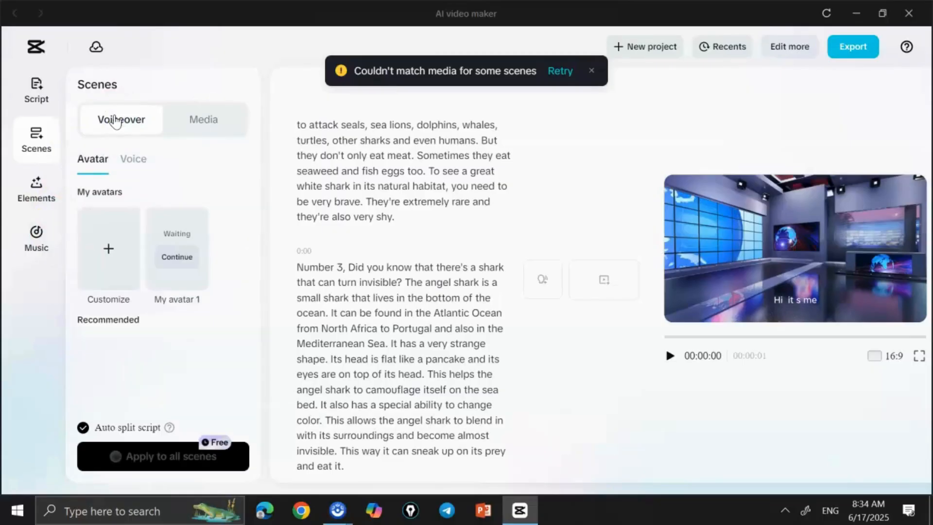
pyautogui.click(134, 162)
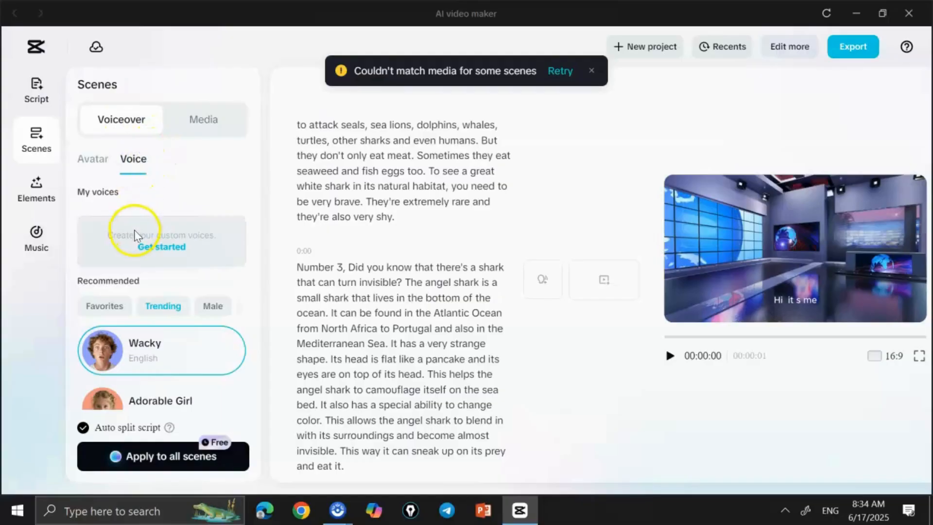
pyautogui.moveTo(151, 352)
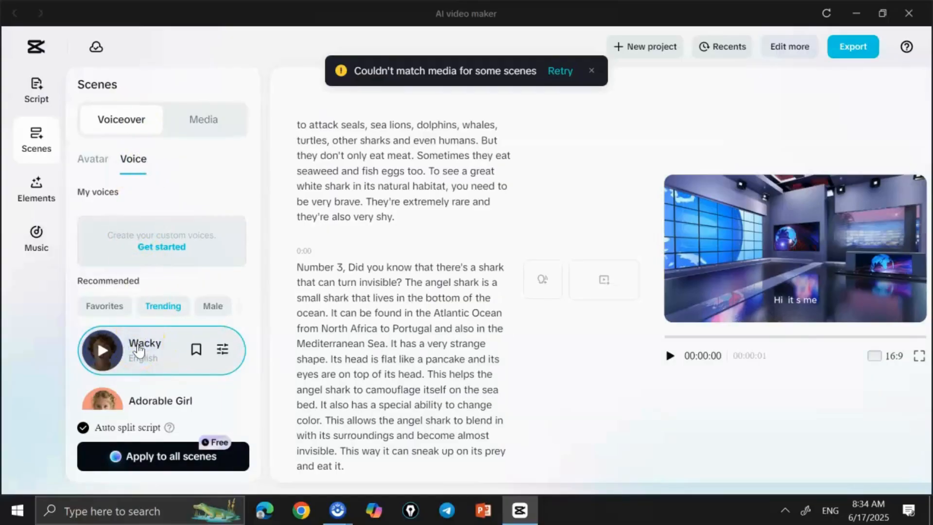
pyautogui.click(103, 351)
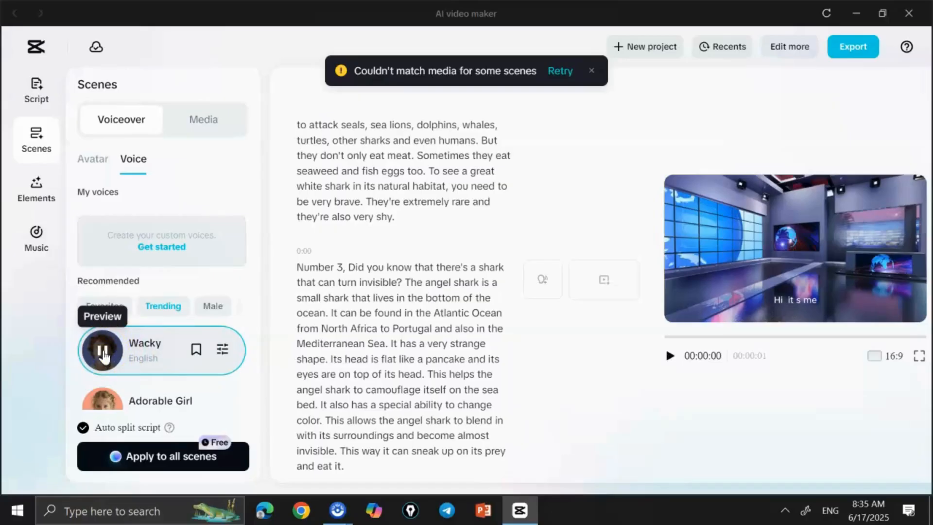
pyautogui.click(104, 403)
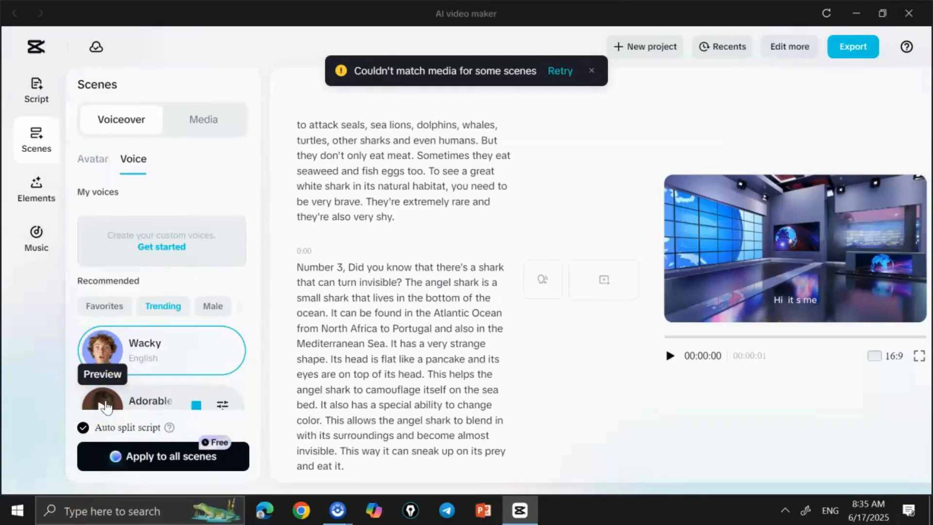
pyautogui.click(102, 351)
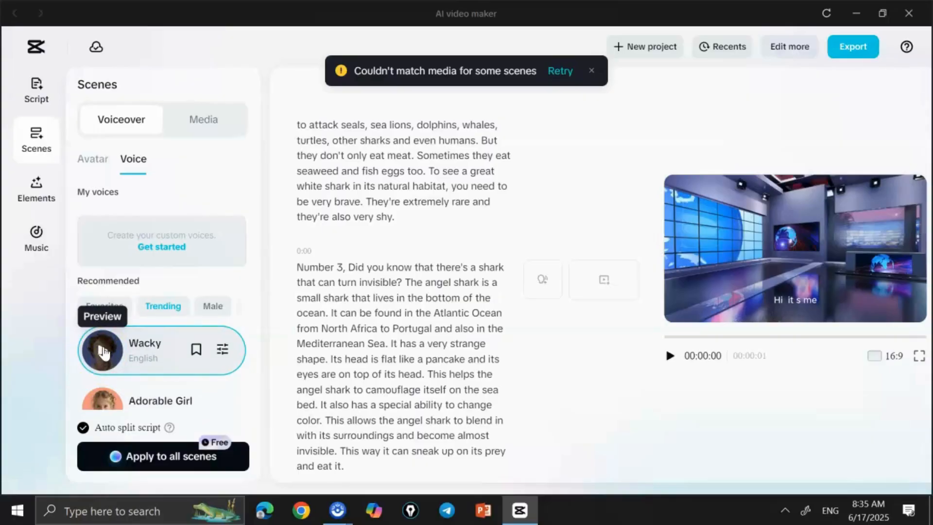
pyautogui.click(124, 457)
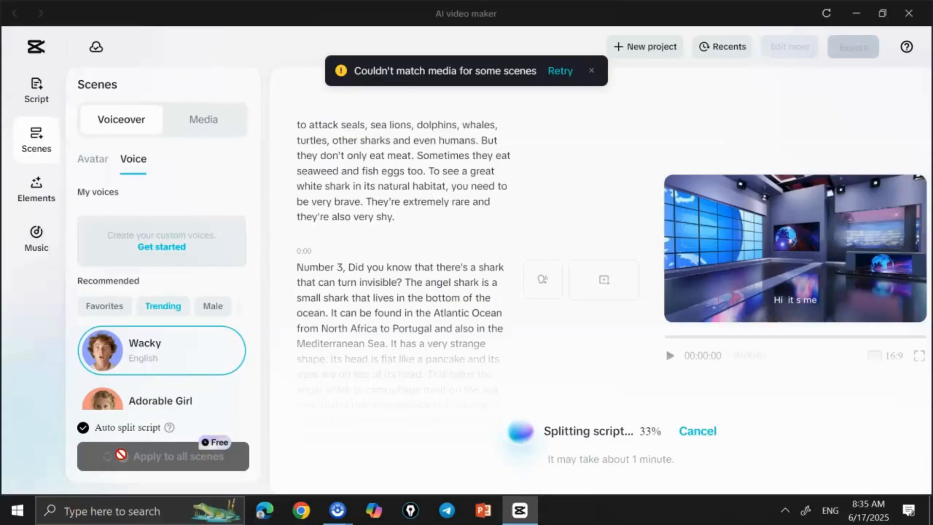
# Step: Try again to match stock media for the scenes still without media
pyautogui.click(557, 72)
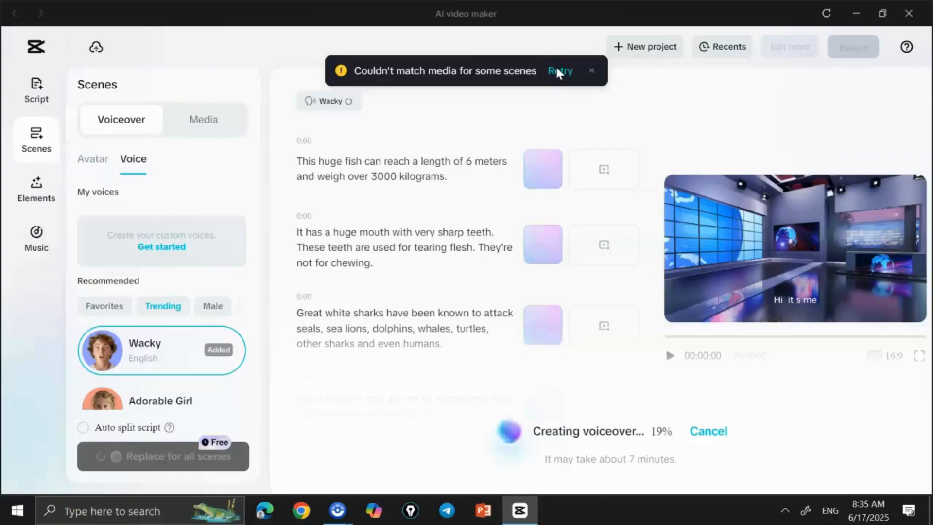
pyautogui.click(557, 72)
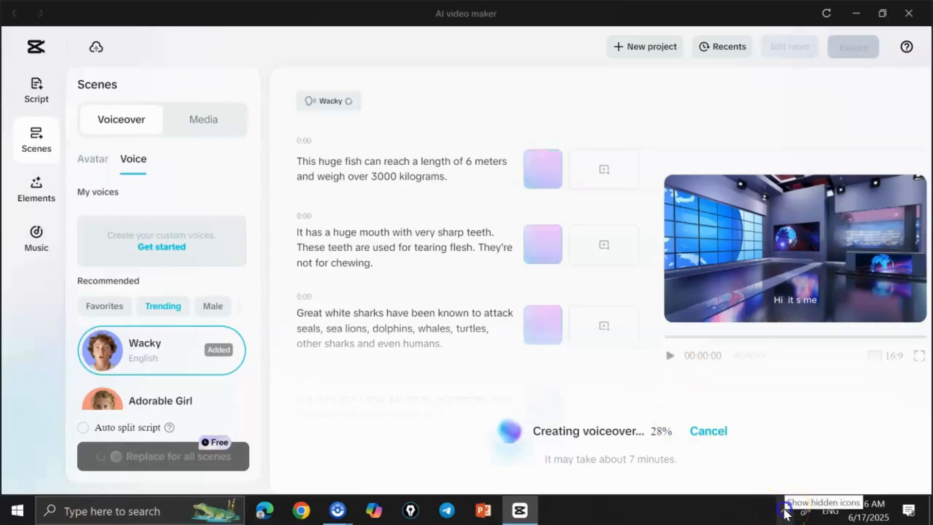
pyautogui.click(785, 511)
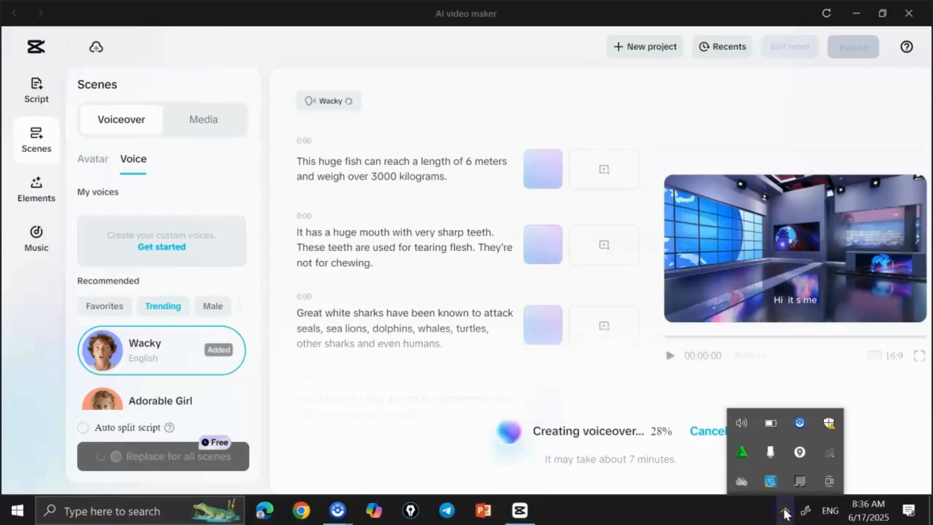
pyautogui.click(668, 393)
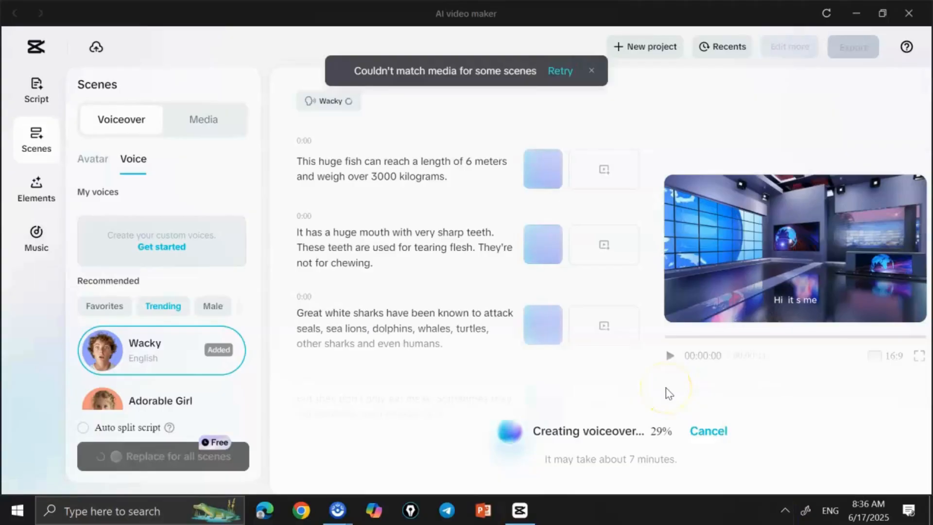
pyautogui.click(559, 73)
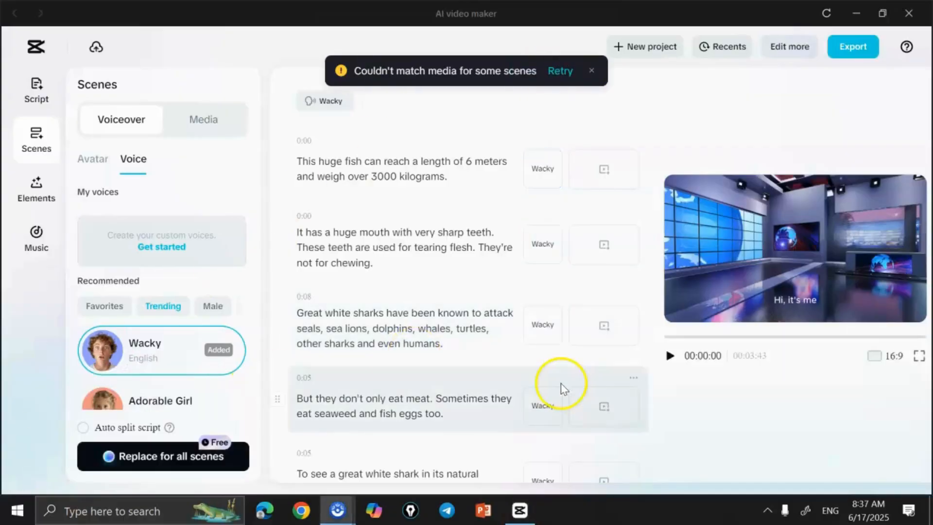
# Step: Play the opening of the video preview to check the voiceover and captions, and pause it
pyautogui.click(670, 357)
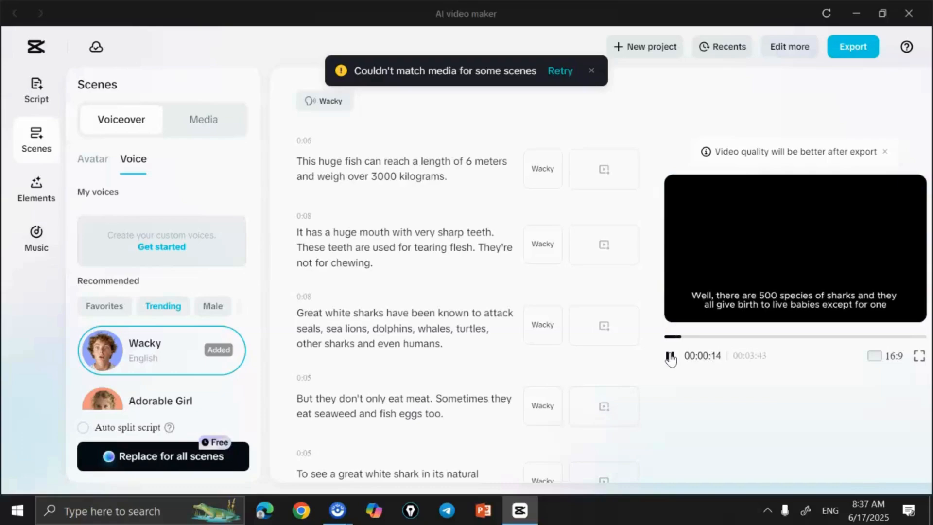
pyautogui.click(670, 358)
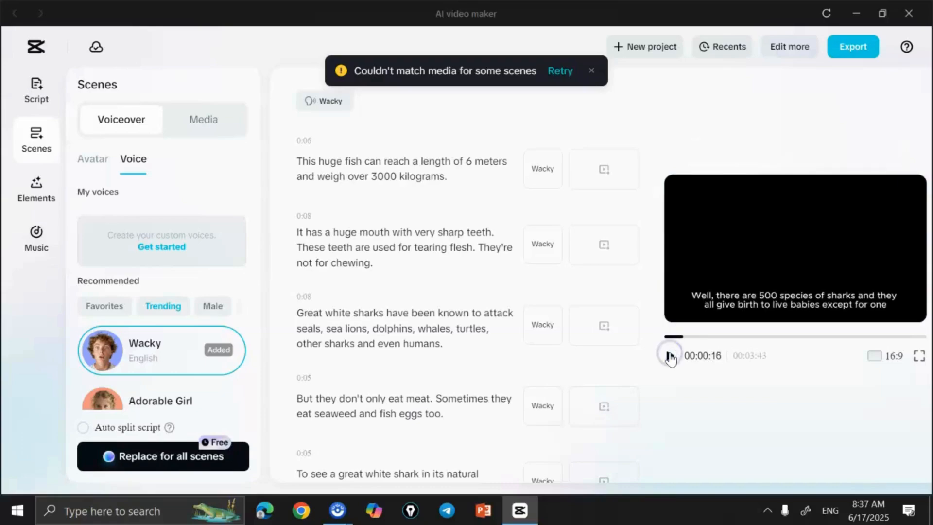
# Step: Rerun the stock media match for the voiced scenes, repeating the attempt once more
pyautogui.moveTo(527, 179)
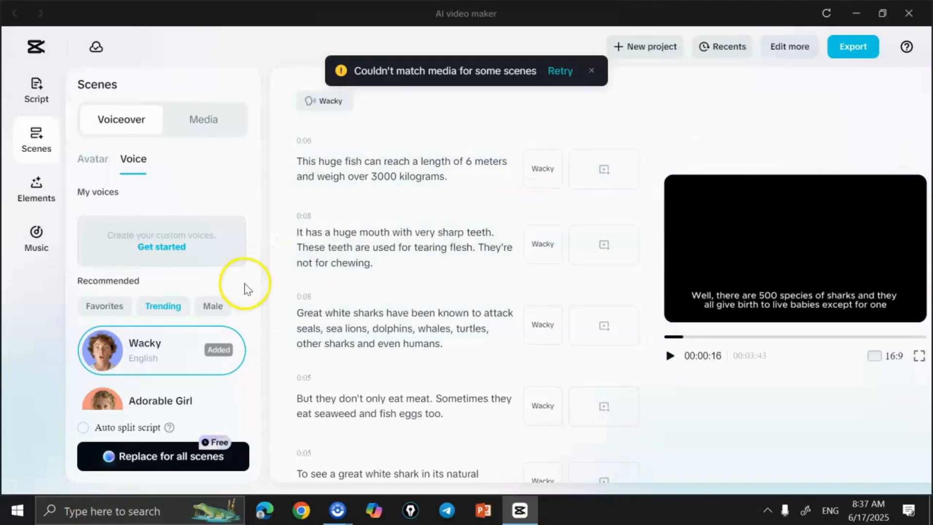
pyautogui.click(560, 71)
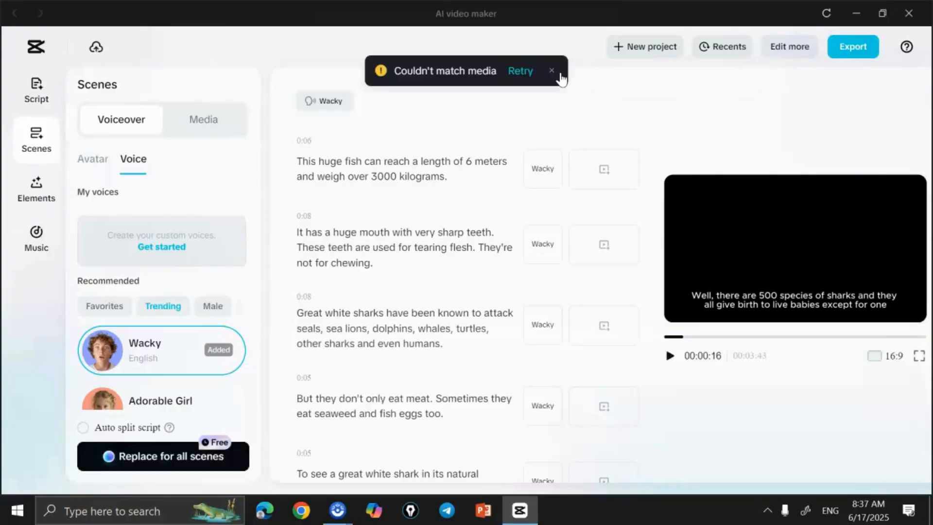
pyautogui.click(526, 72)
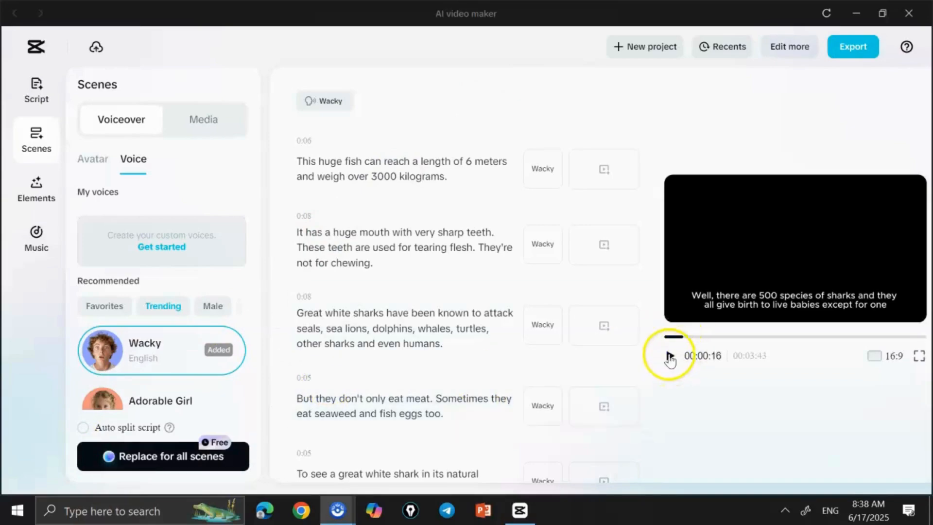
# Step: Play the video preview from near its beginning through to the end, looking at the media options for the huge-mouth scene along the way
pyautogui.click(667, 337)
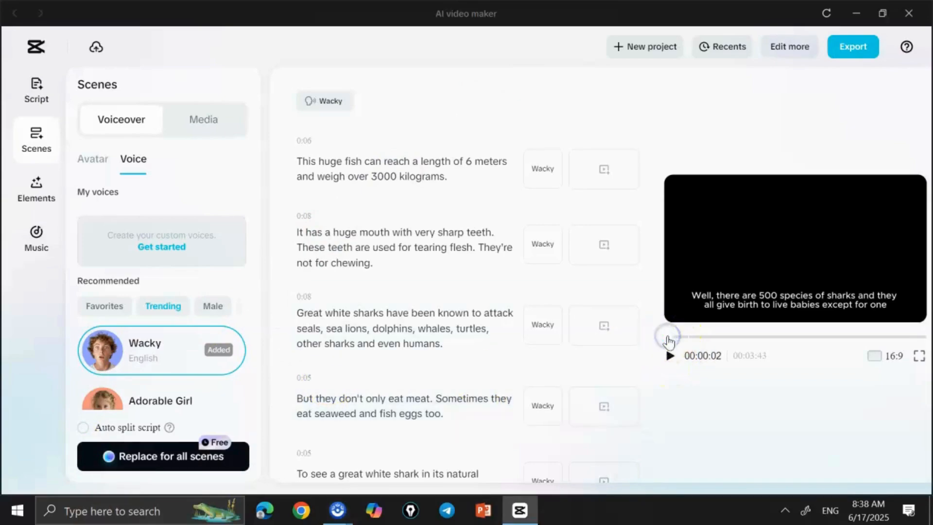
pyautogui.click(670, 356)
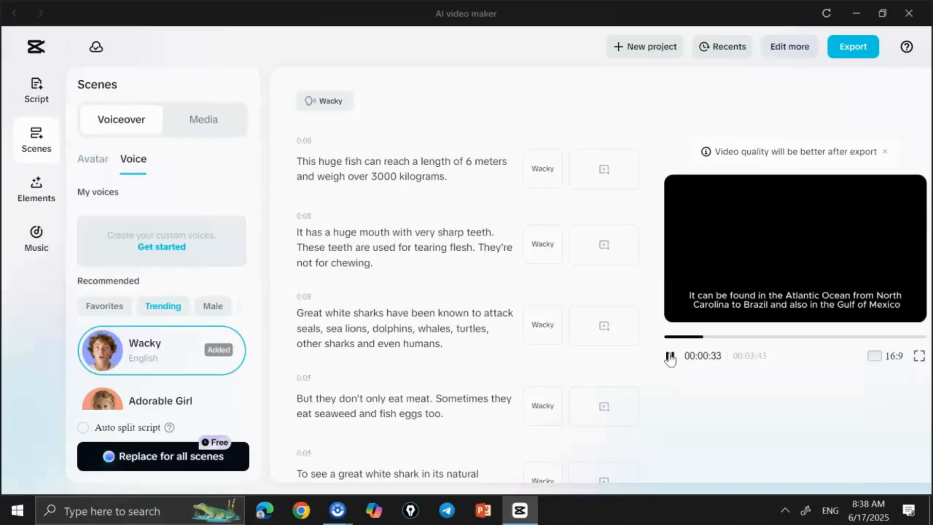
pyautogui.click(607, 335)
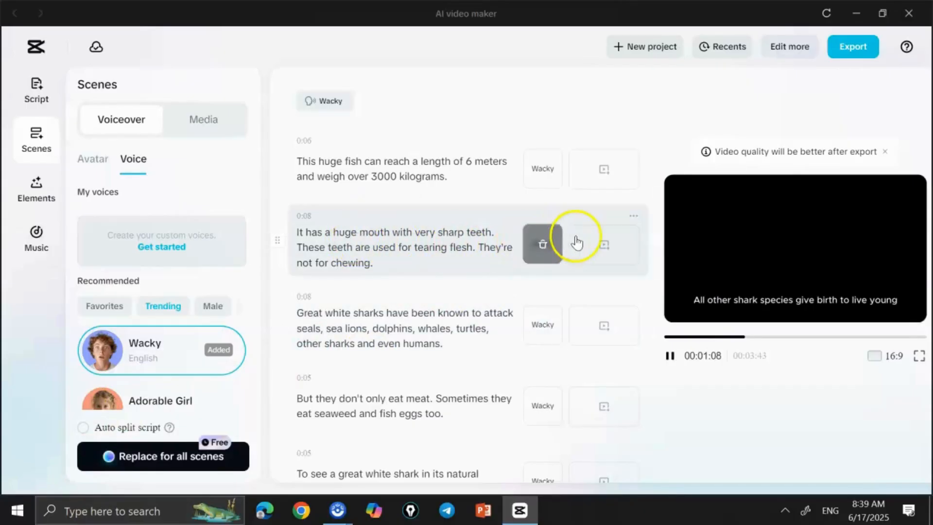
pyautogui.click(603, 245)
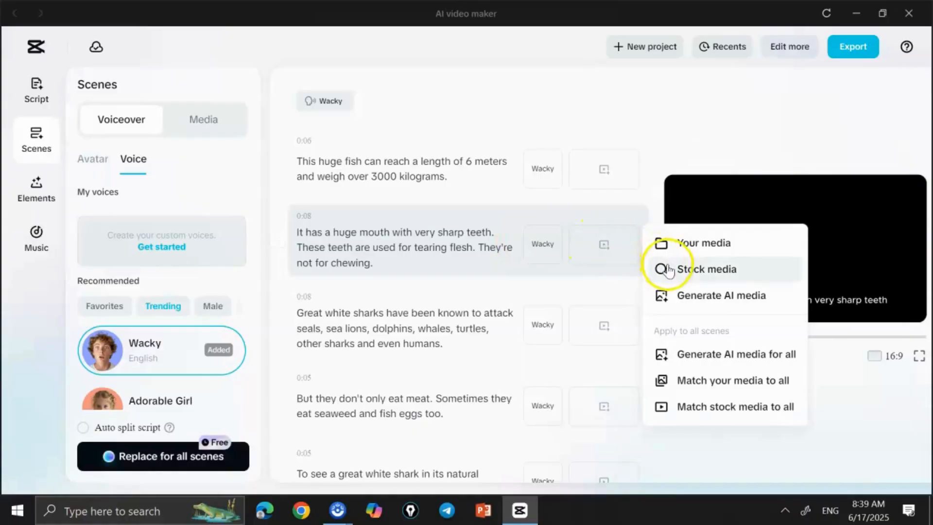
pyautogui.click(601, 292)
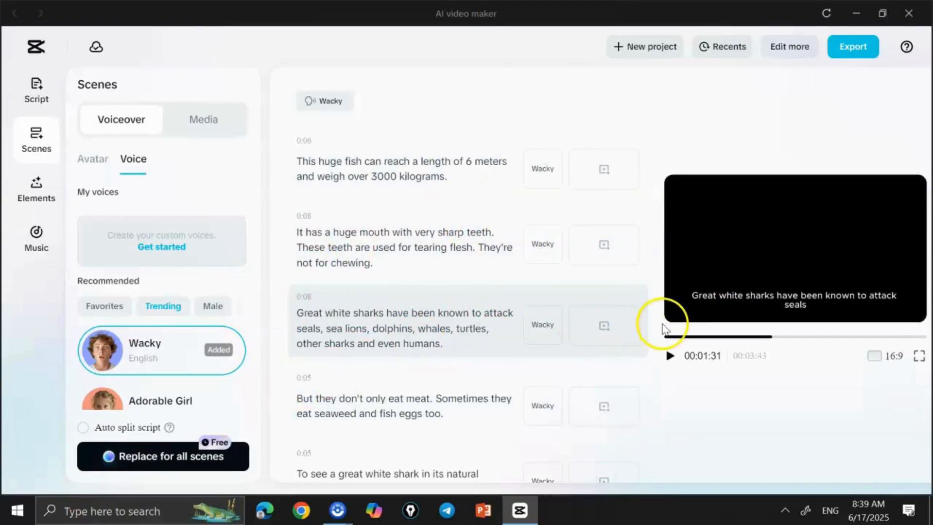
pyautogui.click(669, 357)
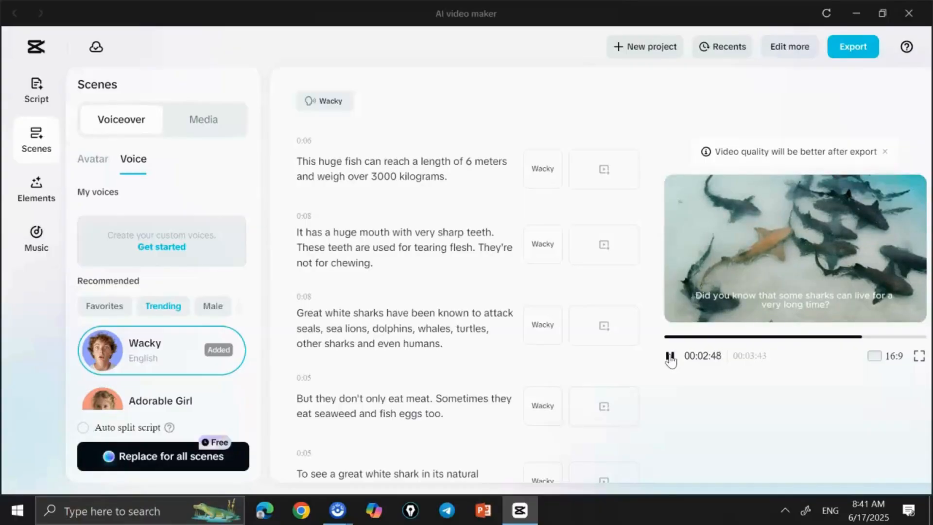
# Step: Export the shark facts video with the resolution set to 1080p
pyautogui.click(852, 46)
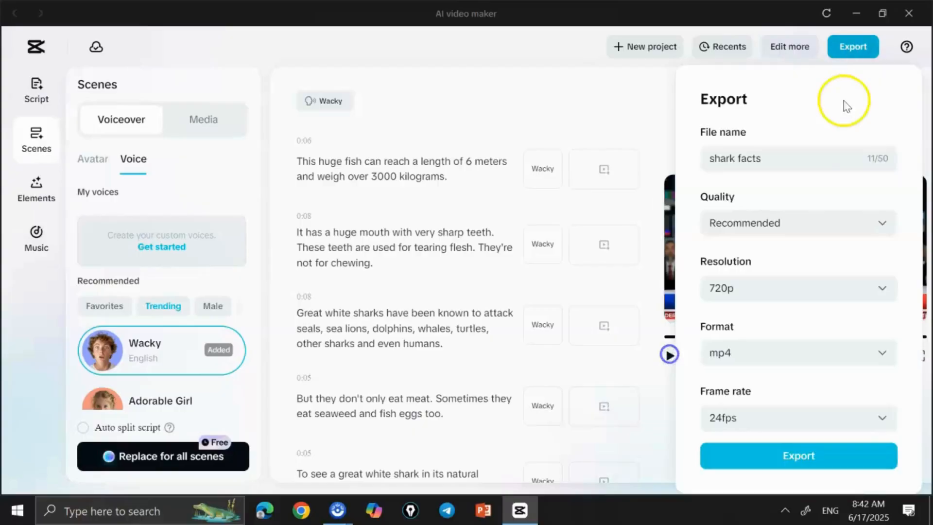
pyautogui.click(893, 288)
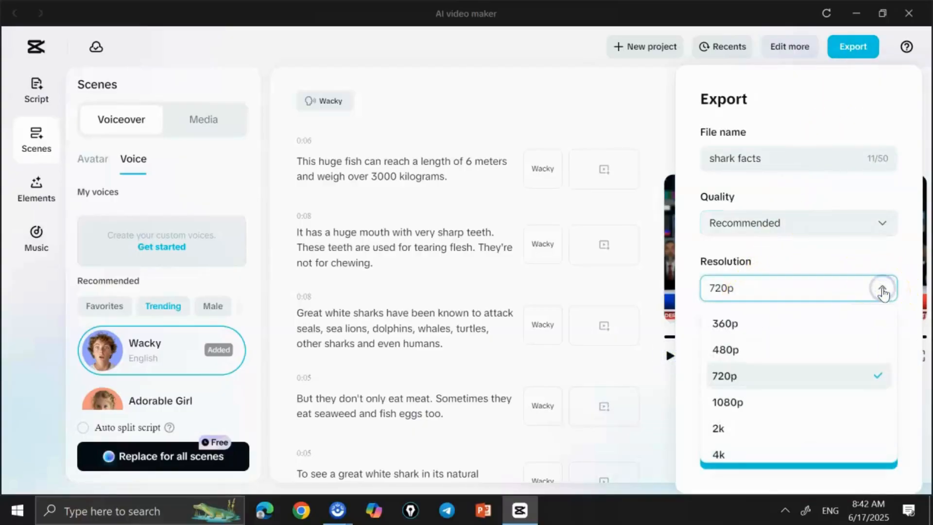
pyautogui.click(753, 409)
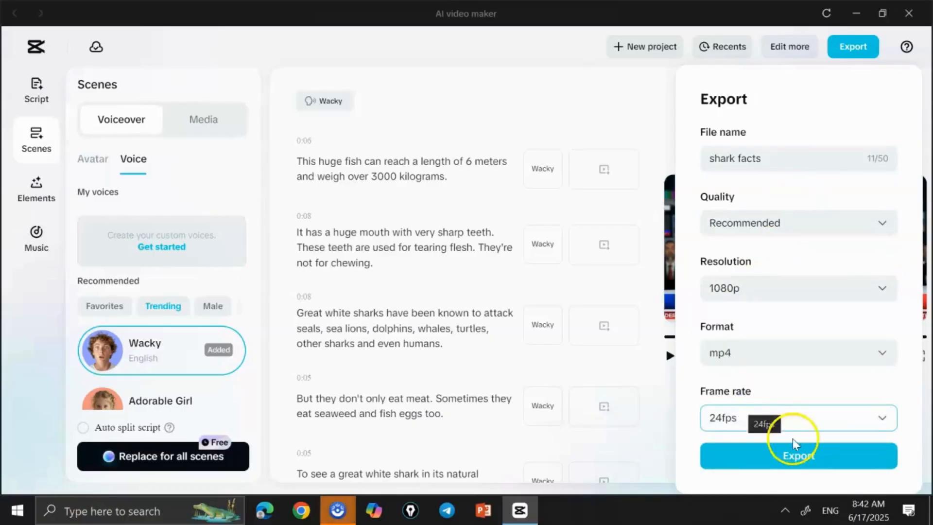
pyautogui.click(792, 452)
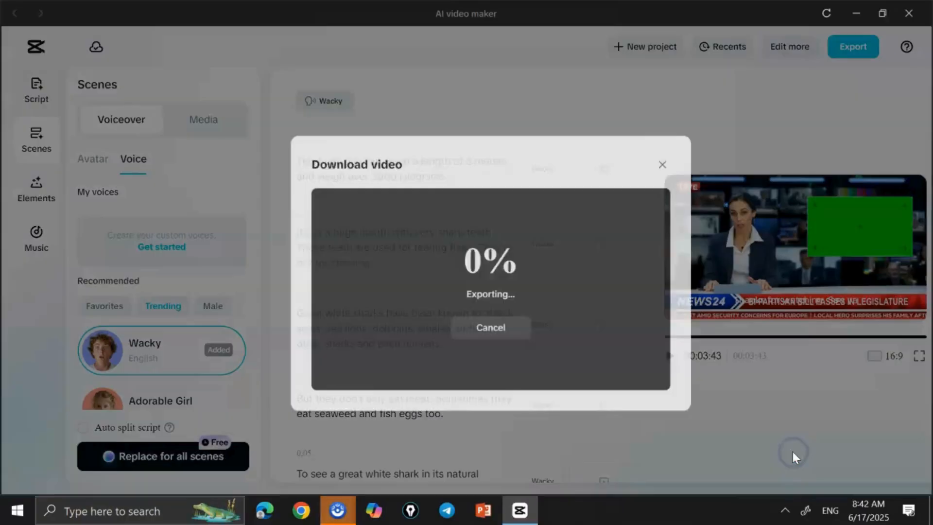